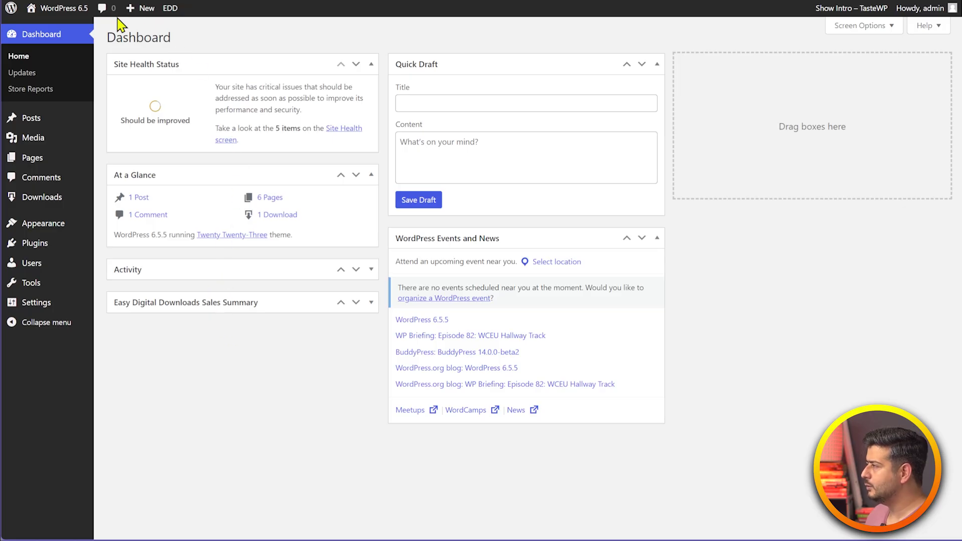
Step: Open the full pattern list in the WordPress 6.5 site's design editor
mouse_move(99, 21)
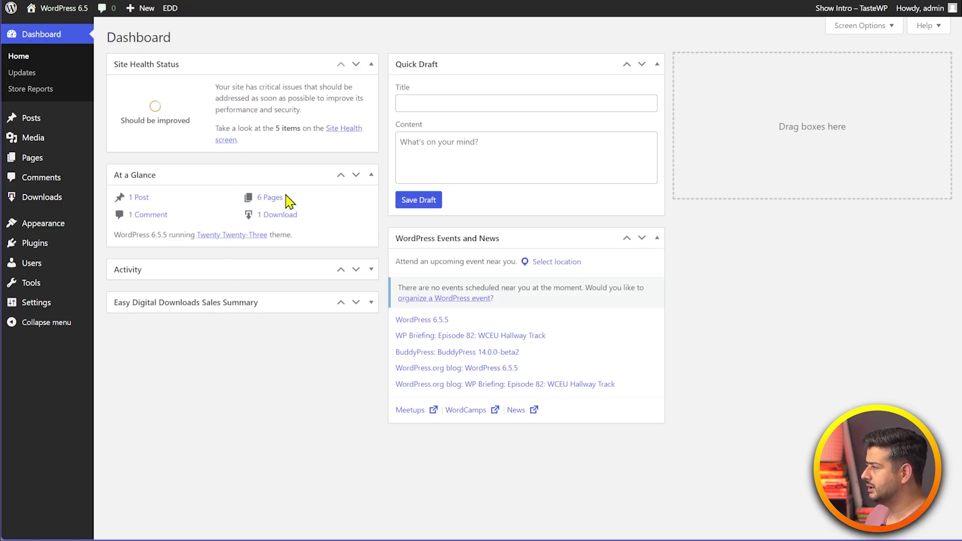
mouse_move(55, 223)
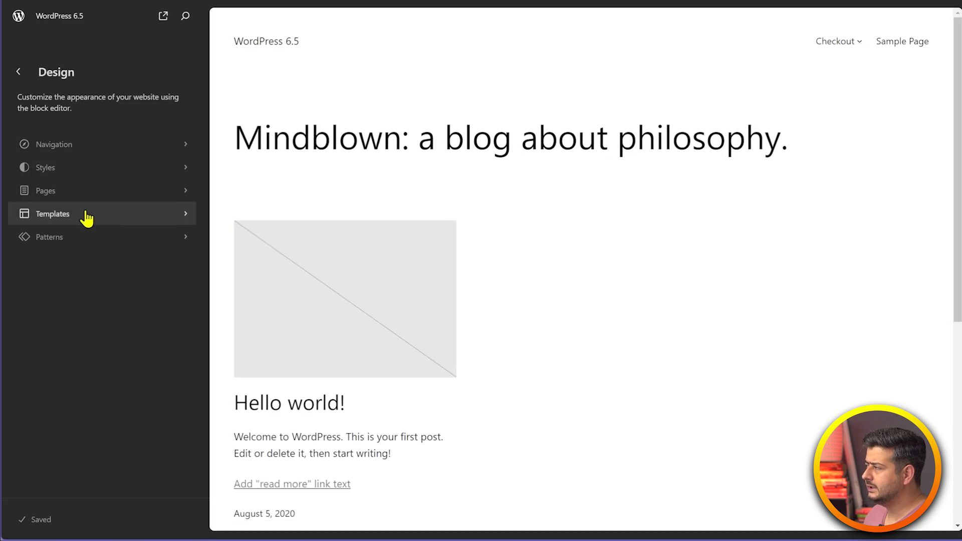
left_click(82, 236)
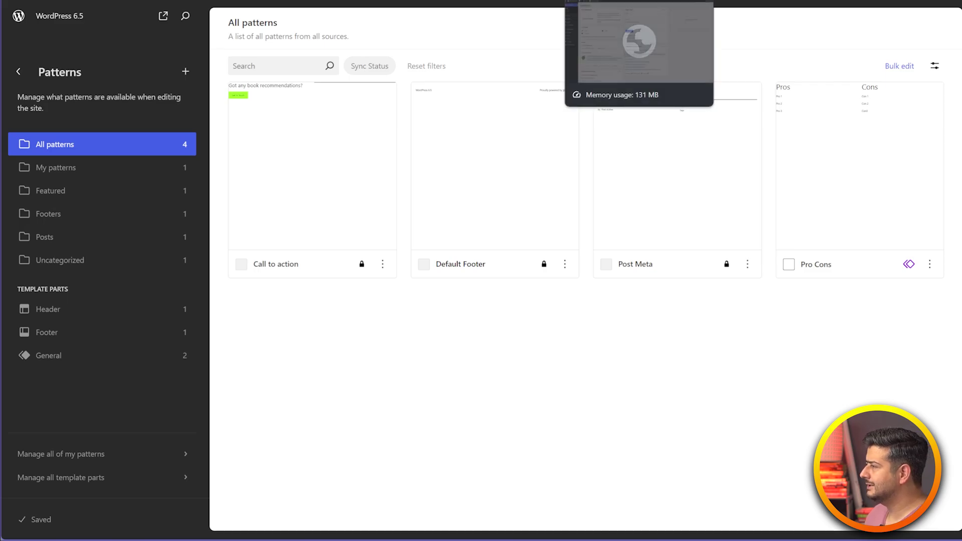
Step: Switch to the WordPress 6.6 site and browse all patterns in its design editor
left_click(601, 1)
mouse_move(52, 193)
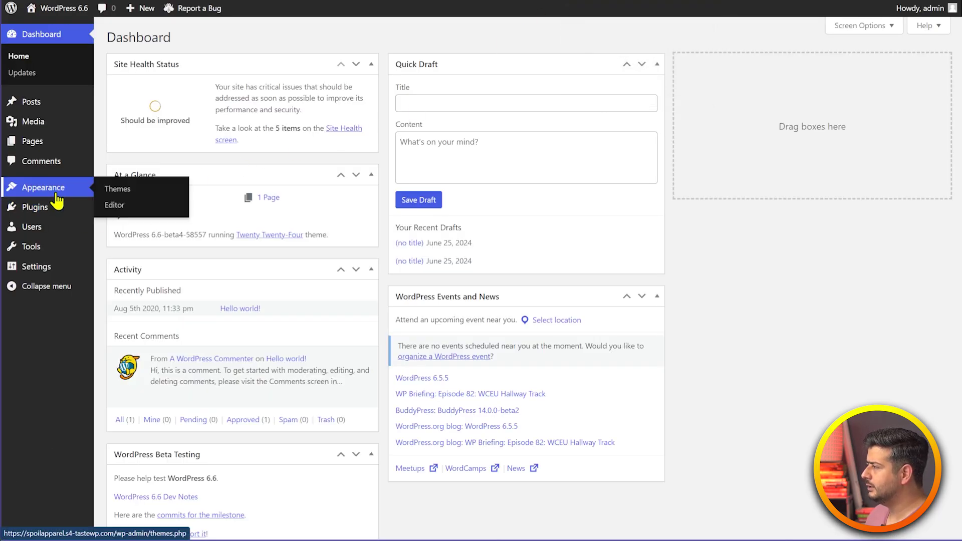
left_click(118, 207)
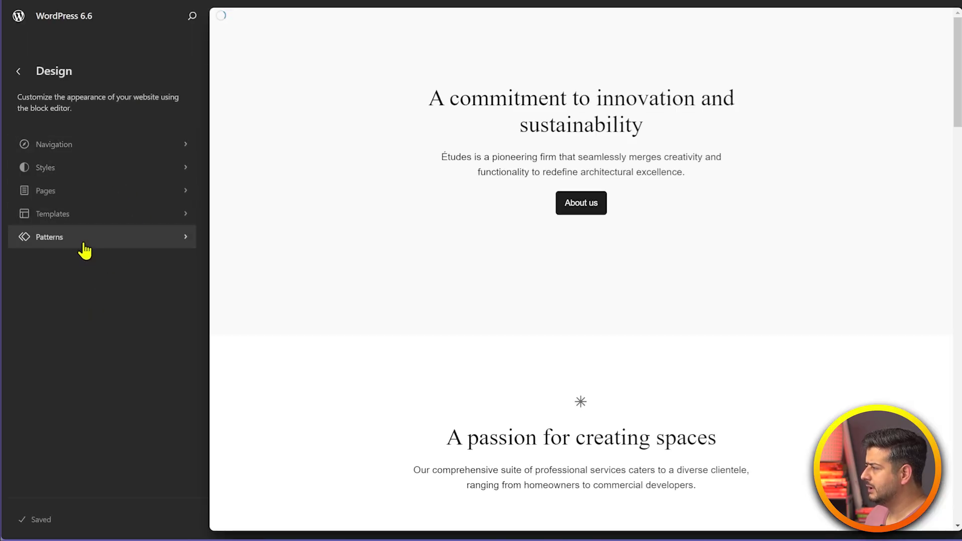
left_click(84, 238)
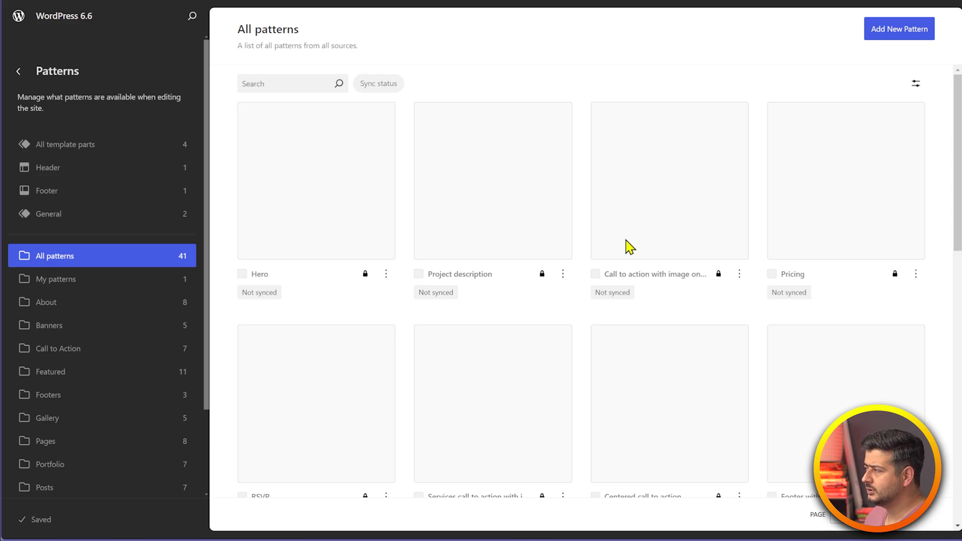
scroll(436, 278, "down", 5)
scroll(436, 278, "down", 2)
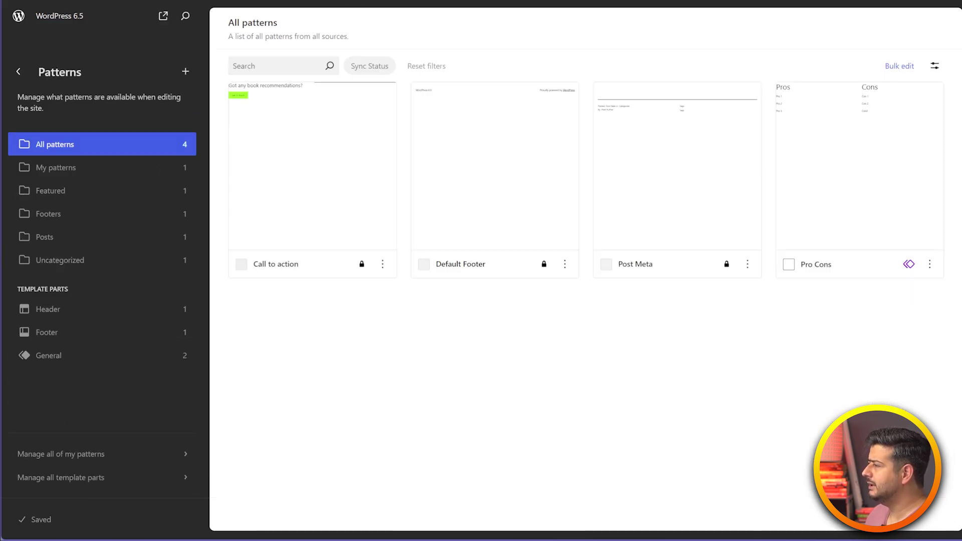
left_click(121, 217)
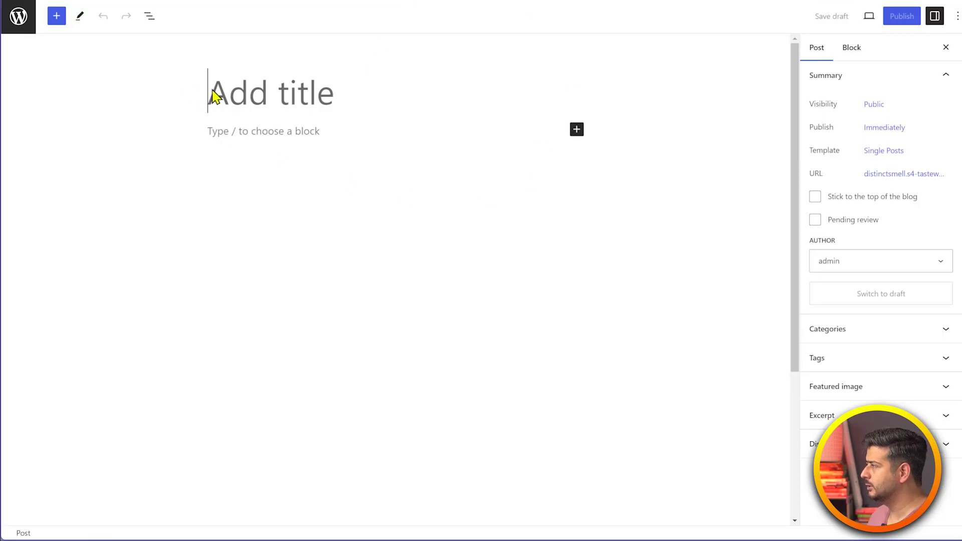
left_click(412, 95)
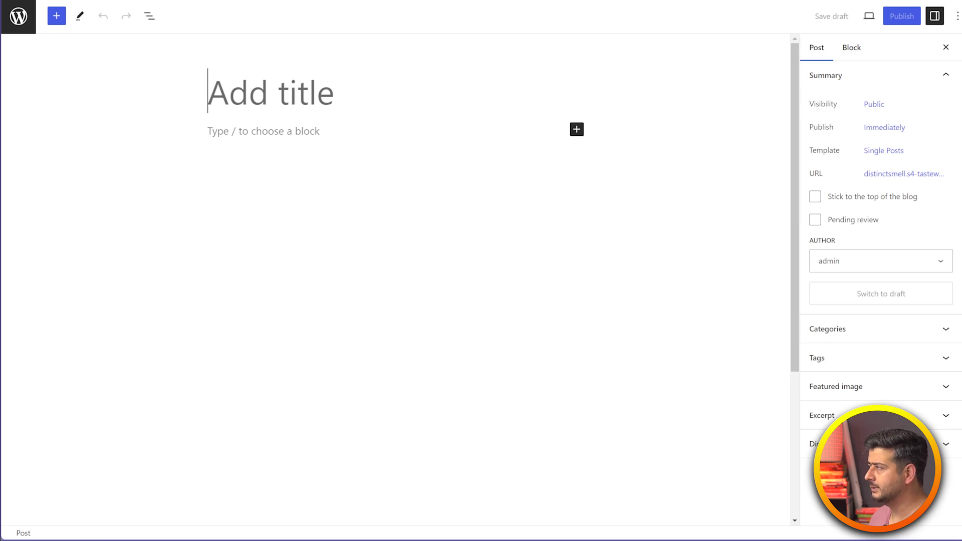
Step: Leave the blank post on the WordPress 6.5 site and open the Page: 404 template for editing
left_click(33, 21)
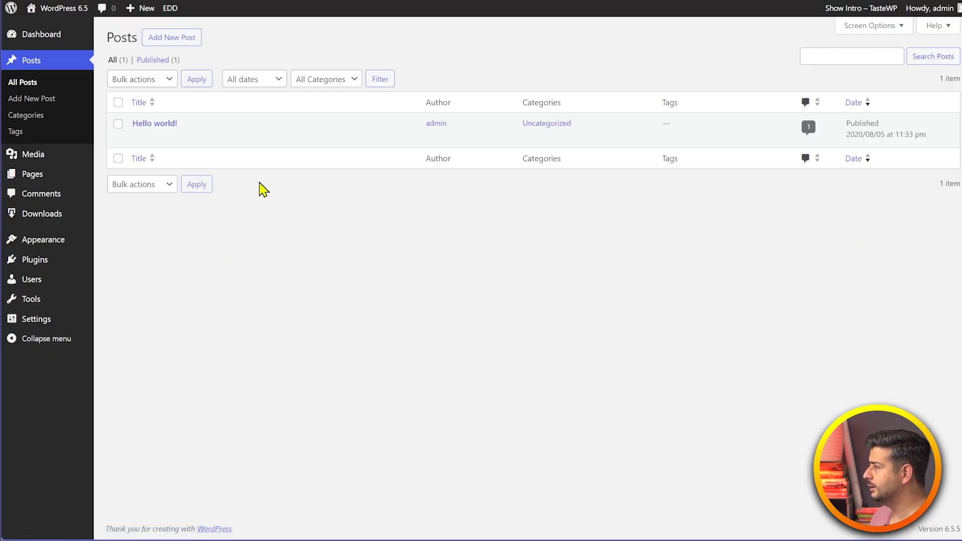
mouse_move(35, 243)
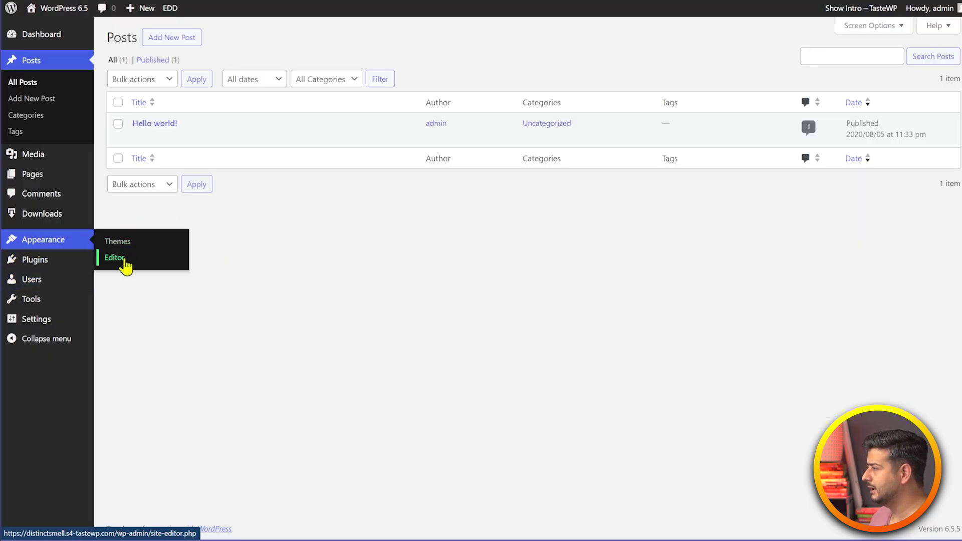
left_click(124, 261)
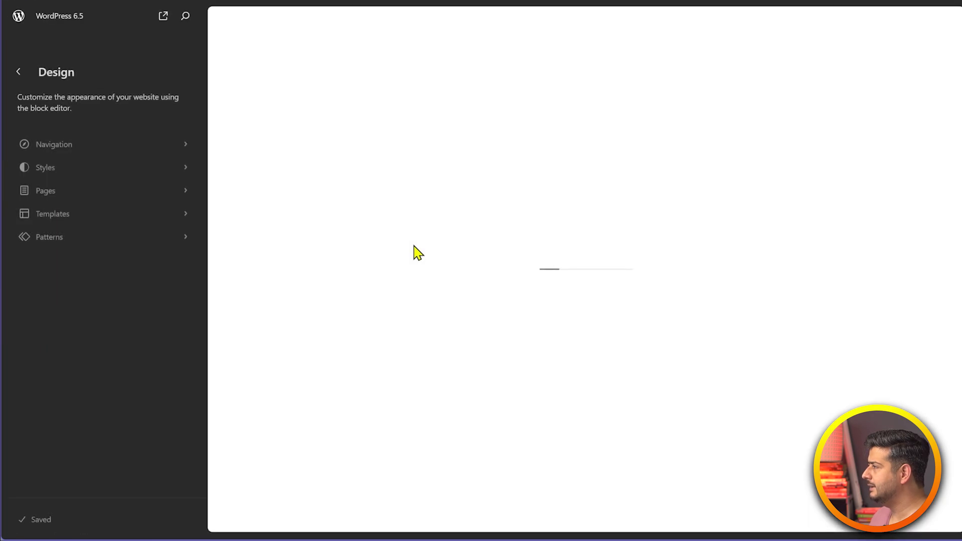
left_click(91, 223)
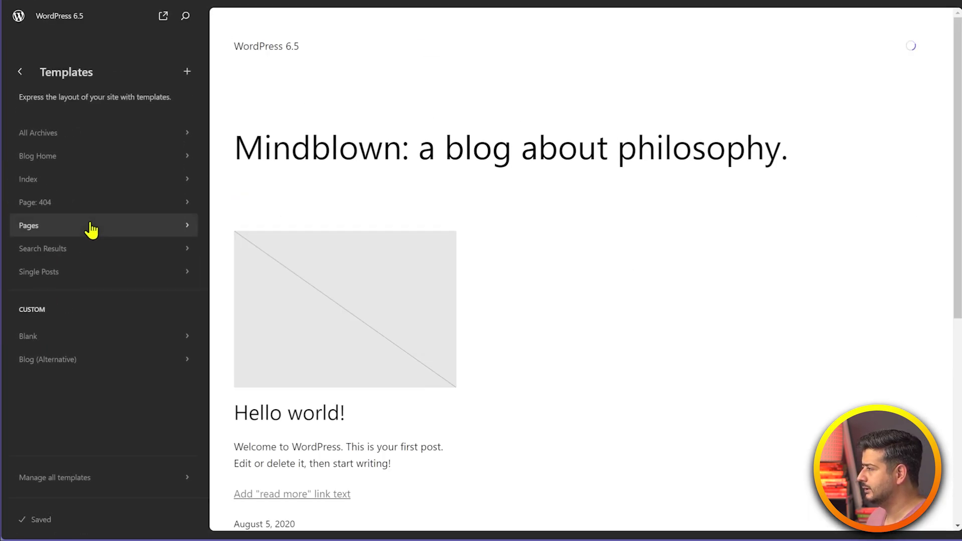
left_click(92, 207)
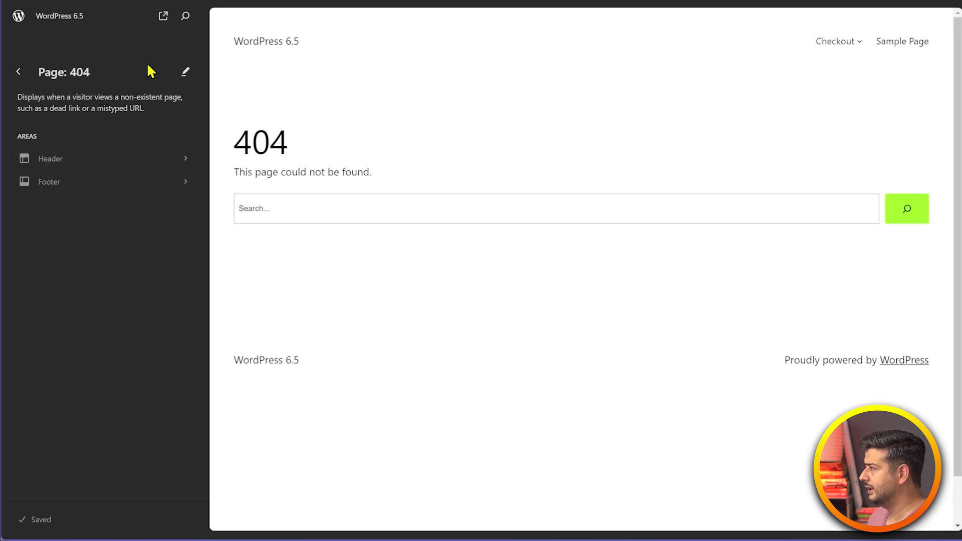
left_click(187, 75)
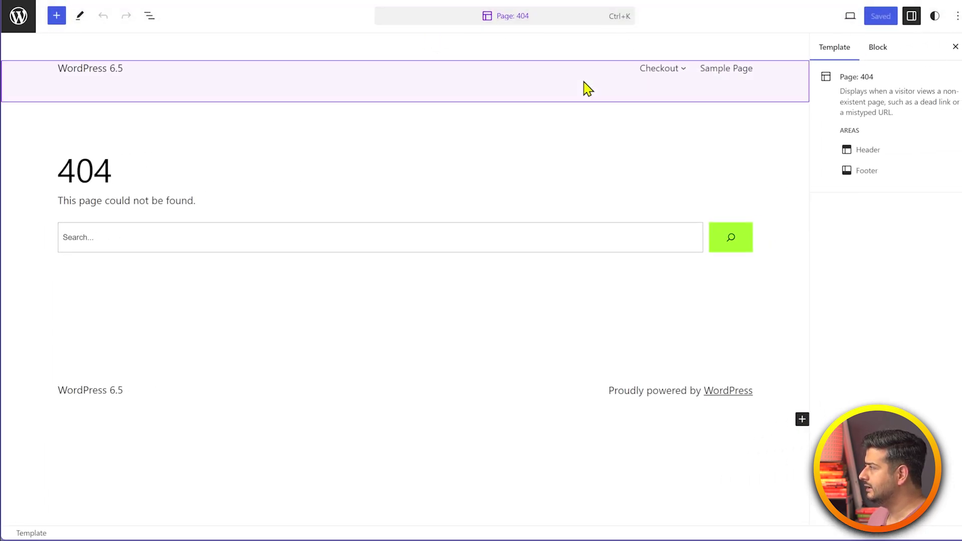
mouse_move(316, 226)
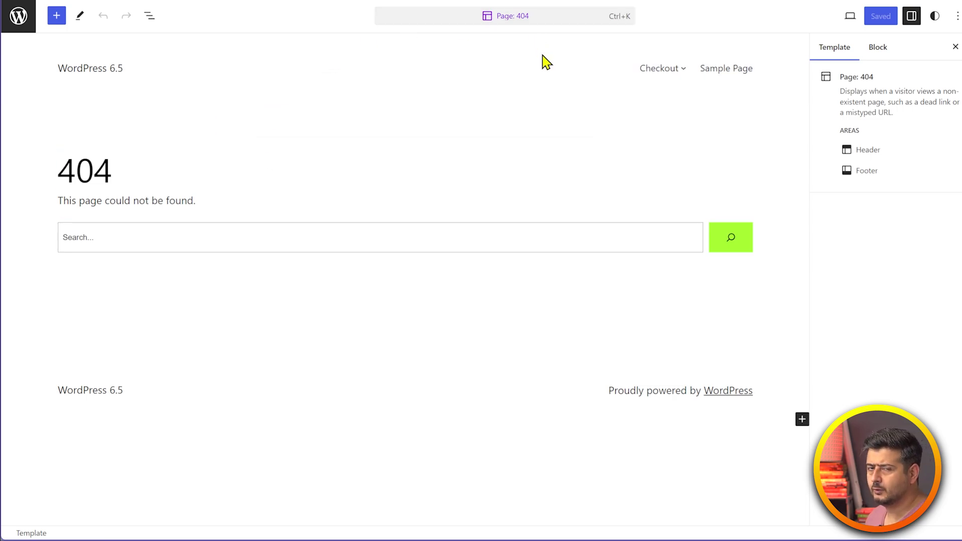
Step: Bring up the command search in the WordPress 6.6 site's untitled post, and dismiss it
mouse_move(524, 220)
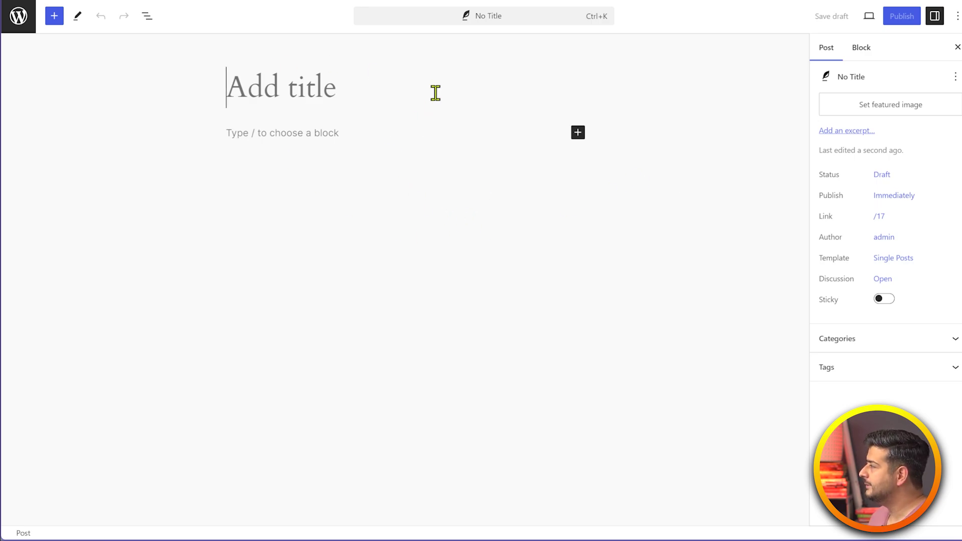
left_click(494, 21)
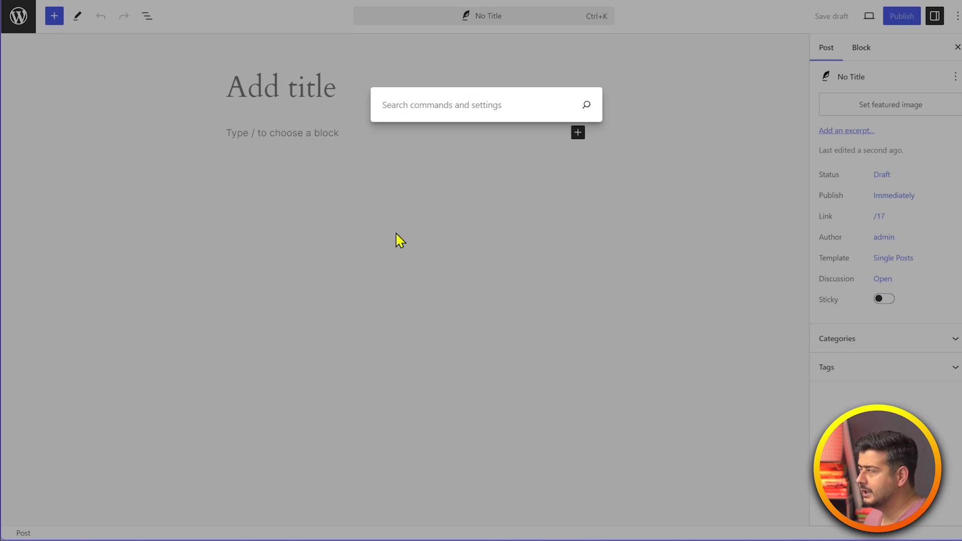
key("Escape")
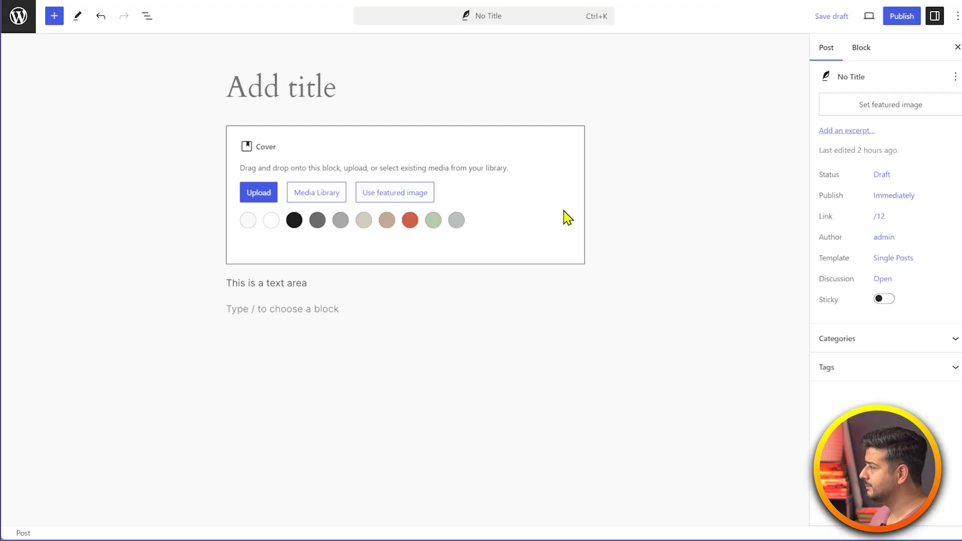
Step: Add a paragraph reading "text" and an empty Image block below the synced Text pattern in the untitled post
left_click(559, 213)
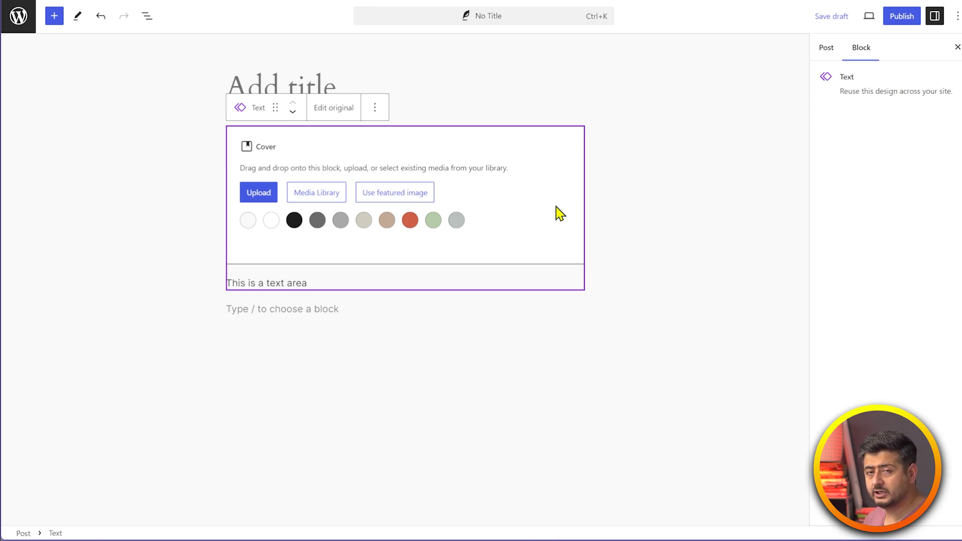
left_click(325, 313)
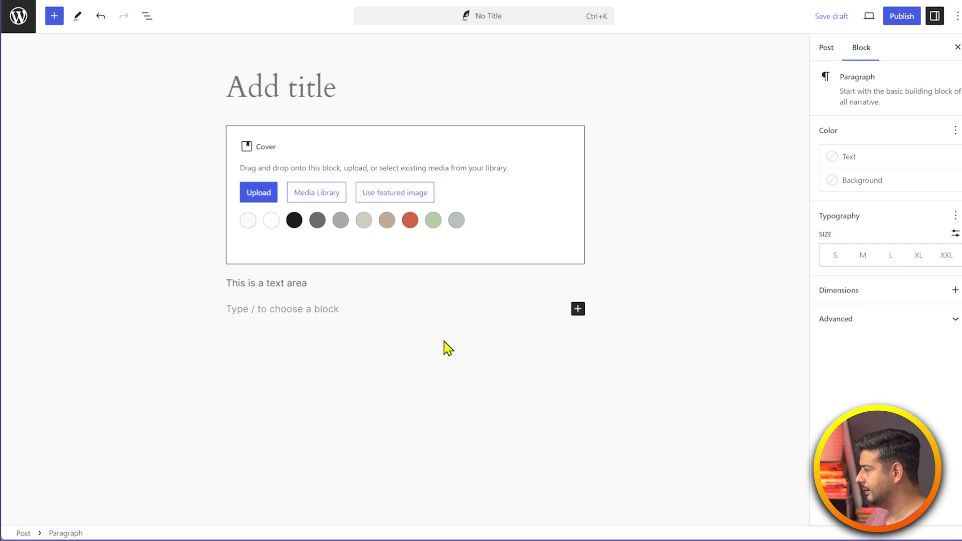
type("text")
key("Return")
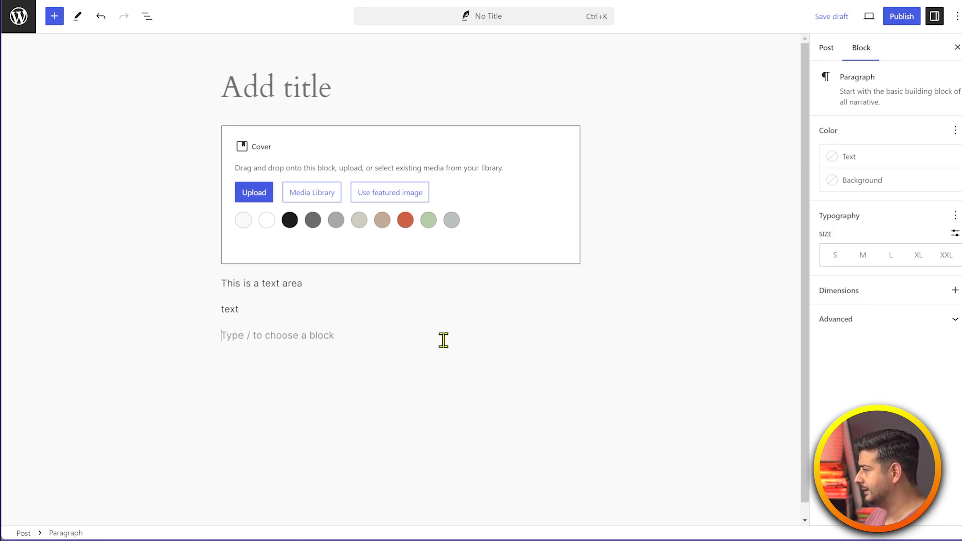
type("/image")
key("Return")
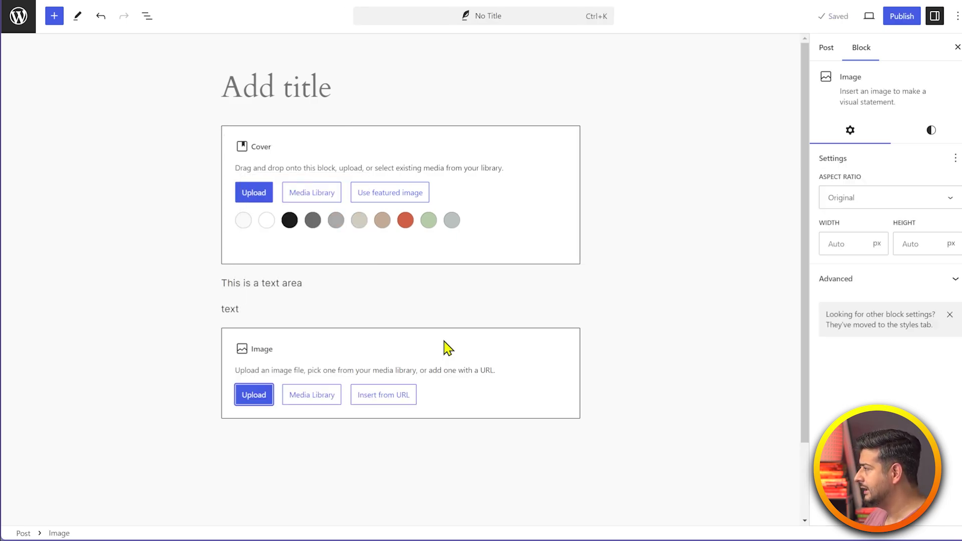
Step: Select the Paragraph and Image blocks together in the post's block list, and view their options, including Create pattern
left_click(147, 16)
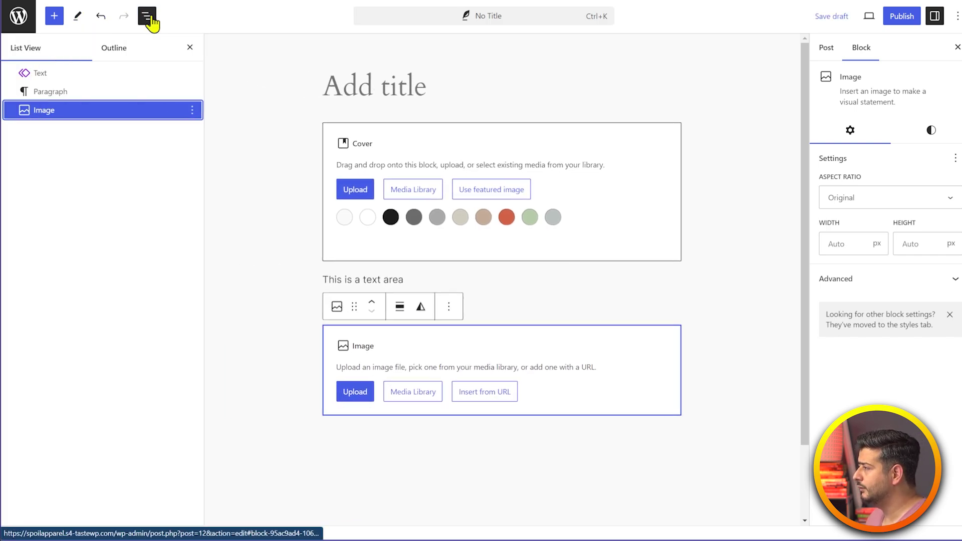
left_click(113, 96)
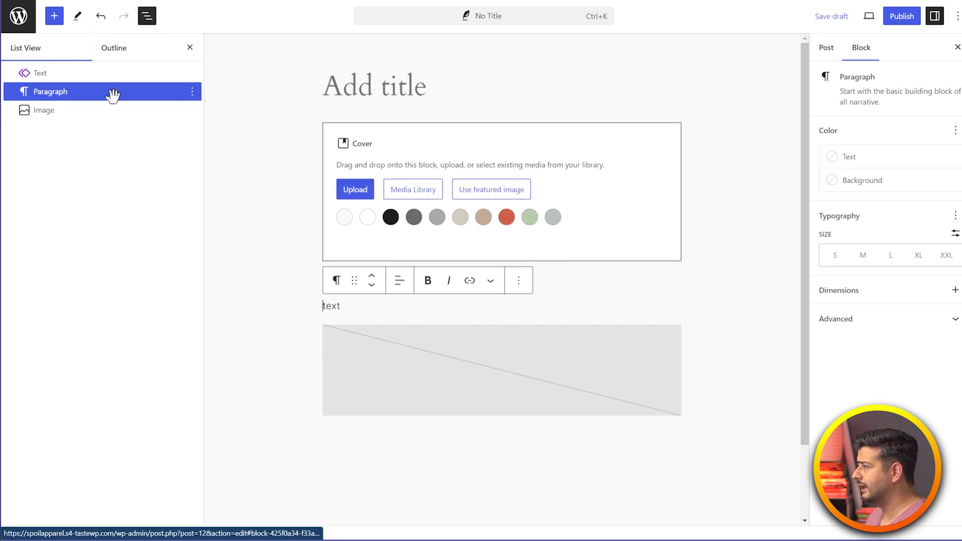
left_click(51, 113, "shift")
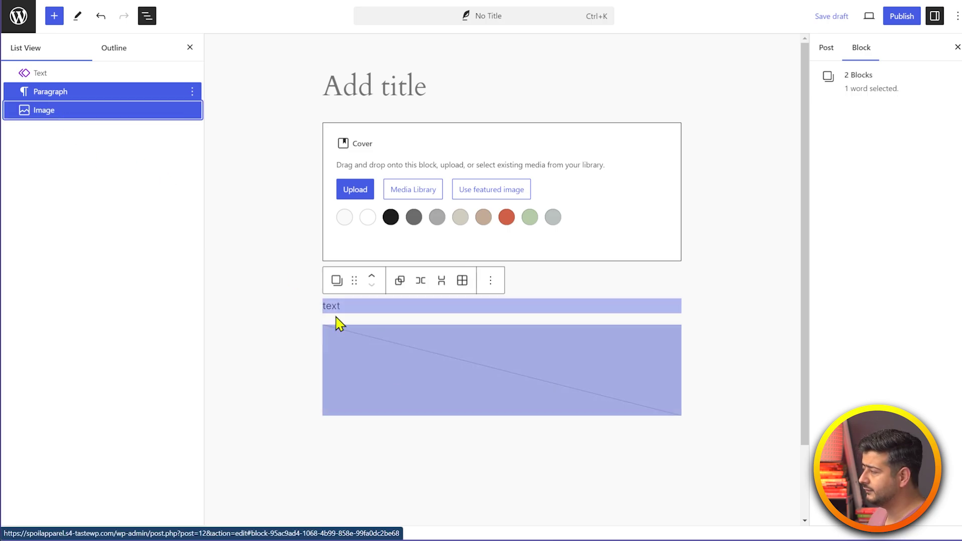
left_click(493, 282)
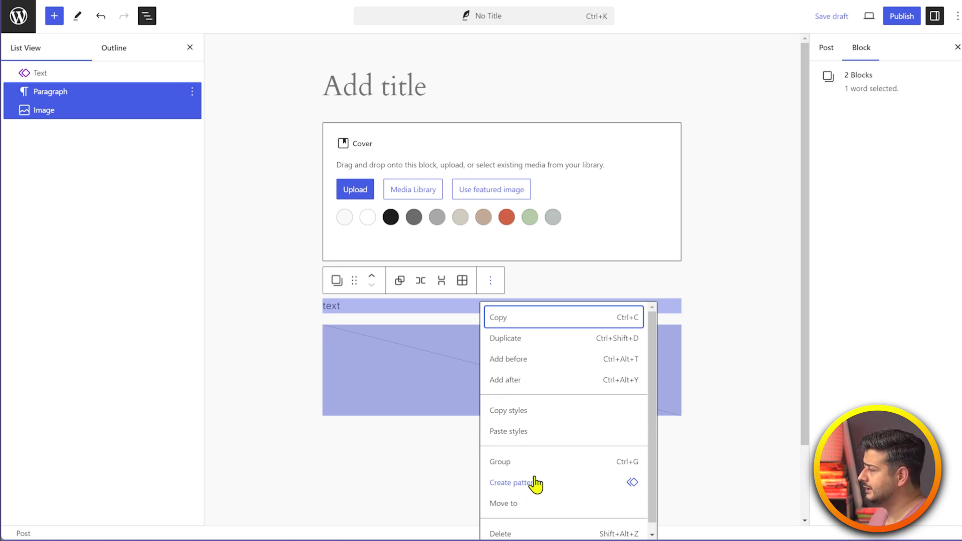
left_click(769, 250)
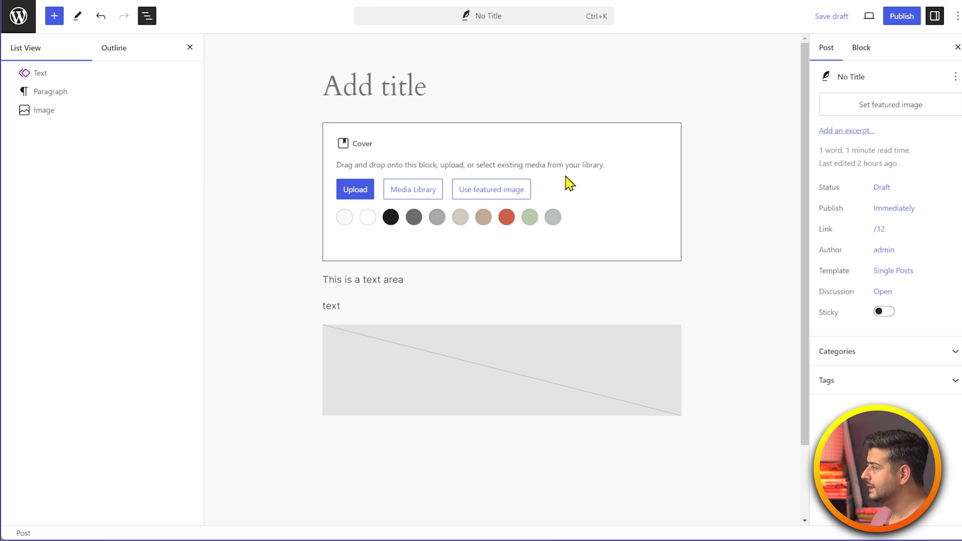
left_click(602, 176)
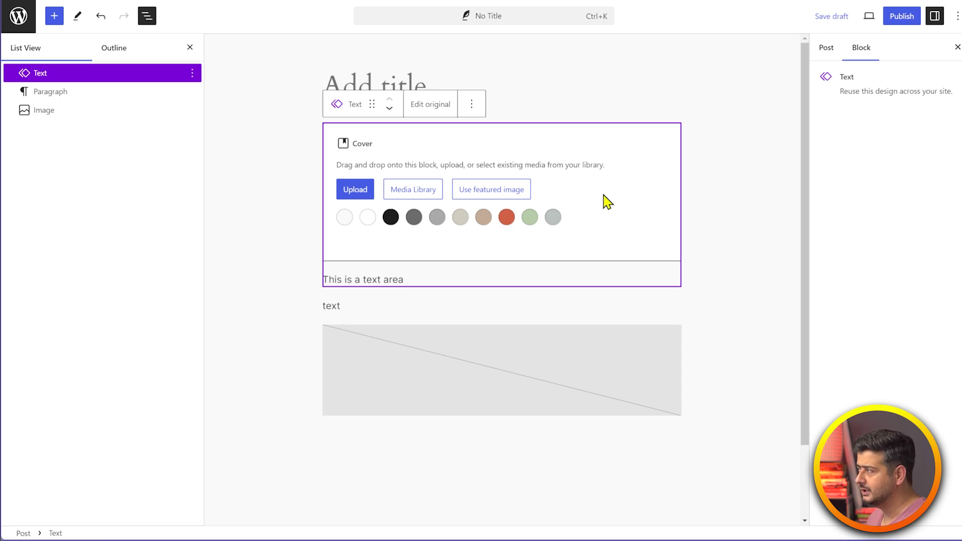
left_click(743, 194)
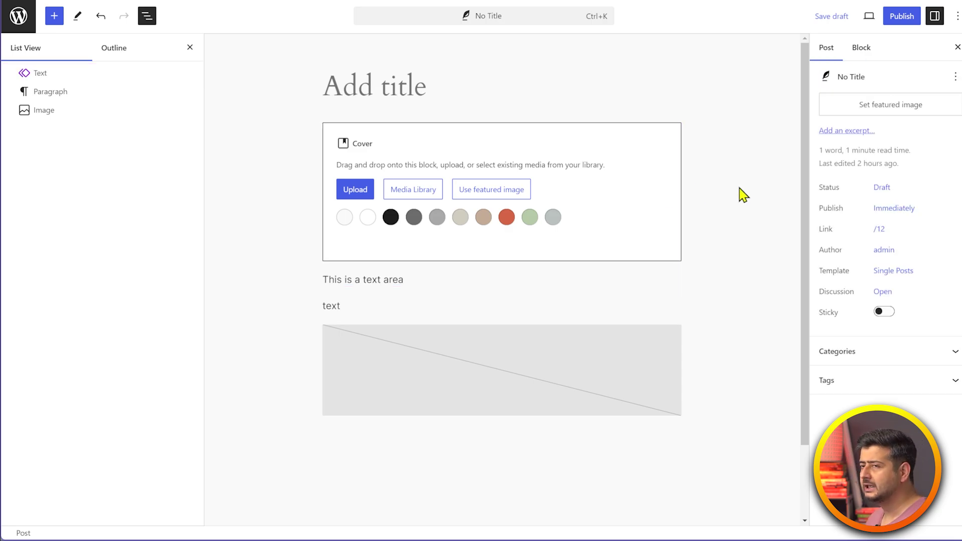
key("ctrl+s")
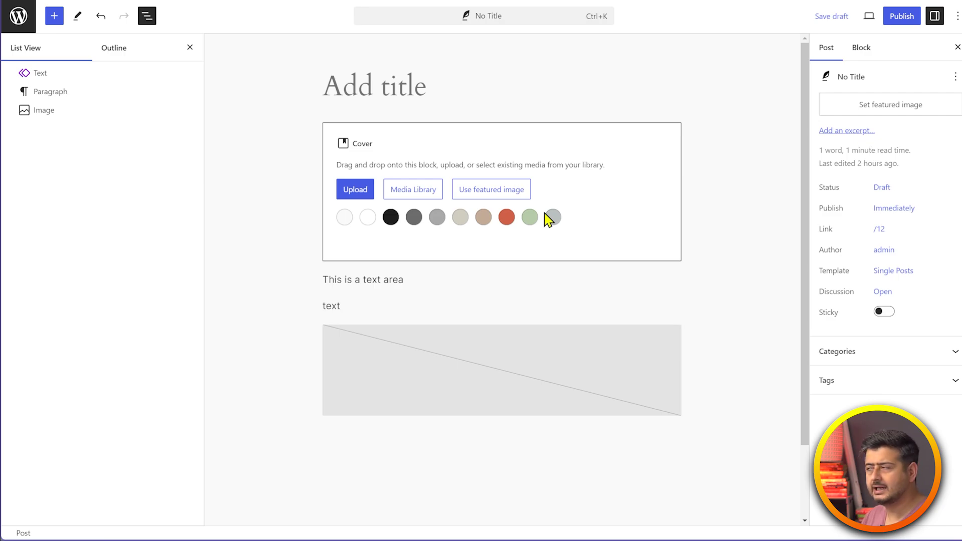
left_click(648, 150)
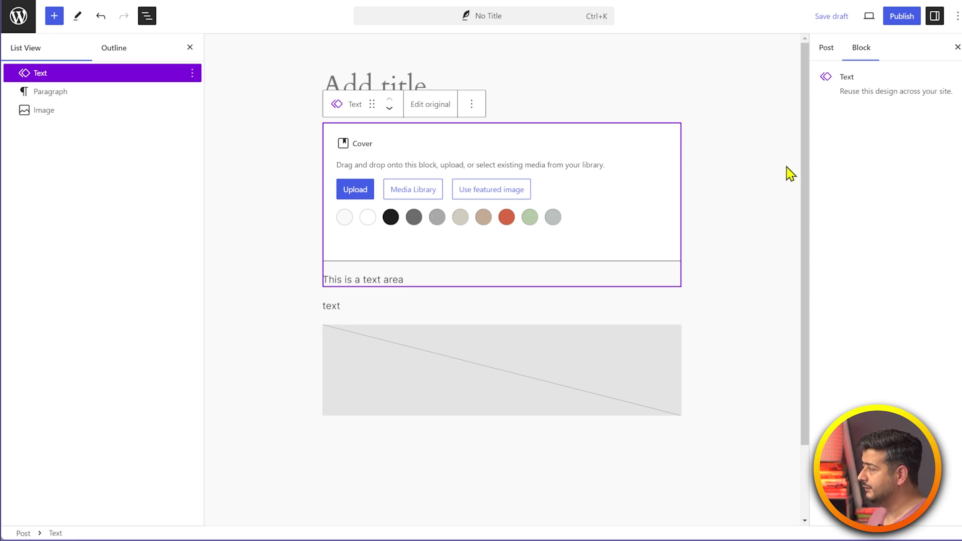
left_click(809, 130)
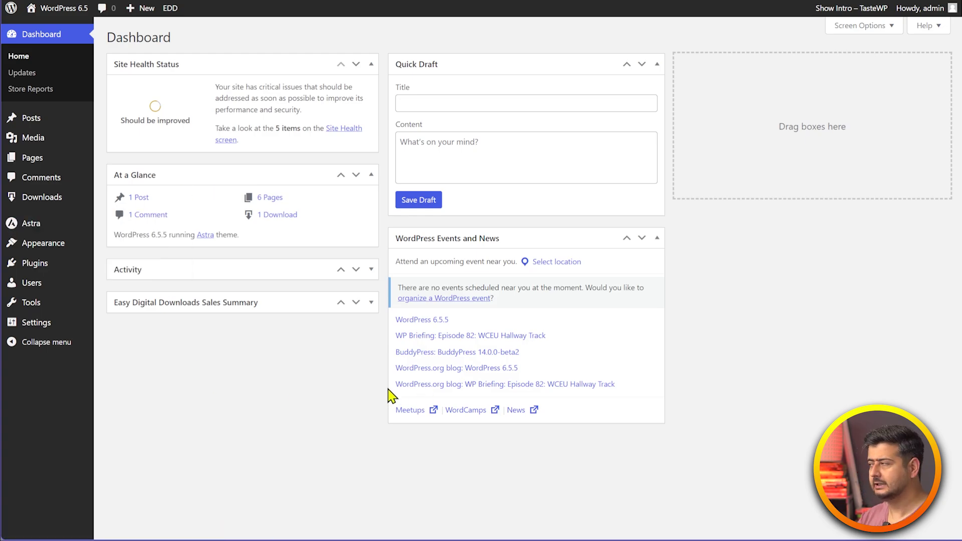
Step: View the appearance options, including Patterns, on the WordPress 6.5 site running the Astra theme
mouse_move(57, 255)
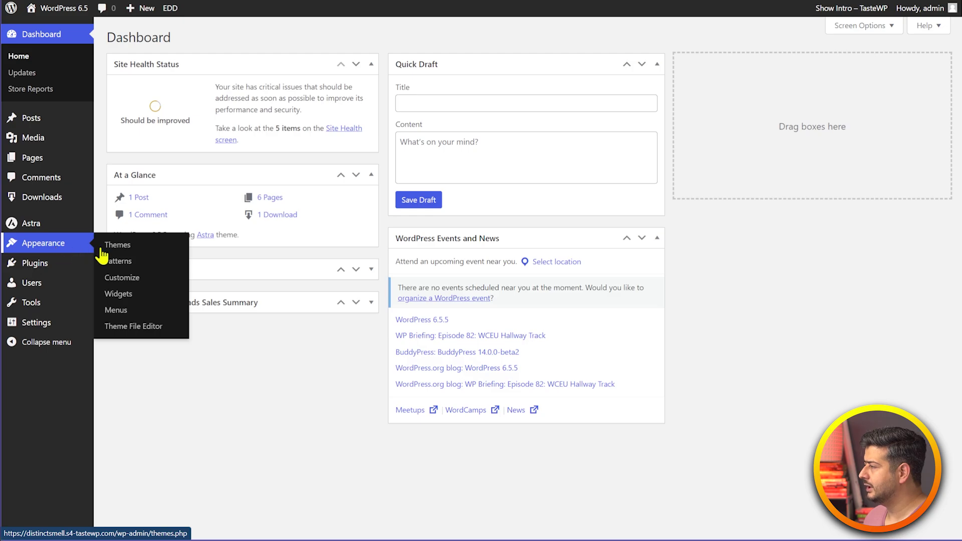
left_click(139, 270)
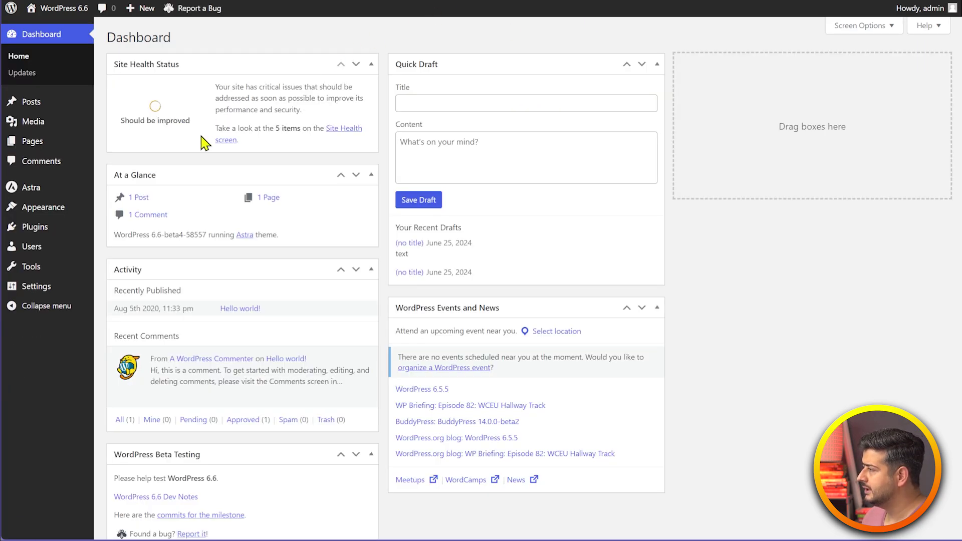
Step: Open the Patterns page from the appearance options on the WordPress 6.6 site running the Astra theme
mouse_move(43, 211)
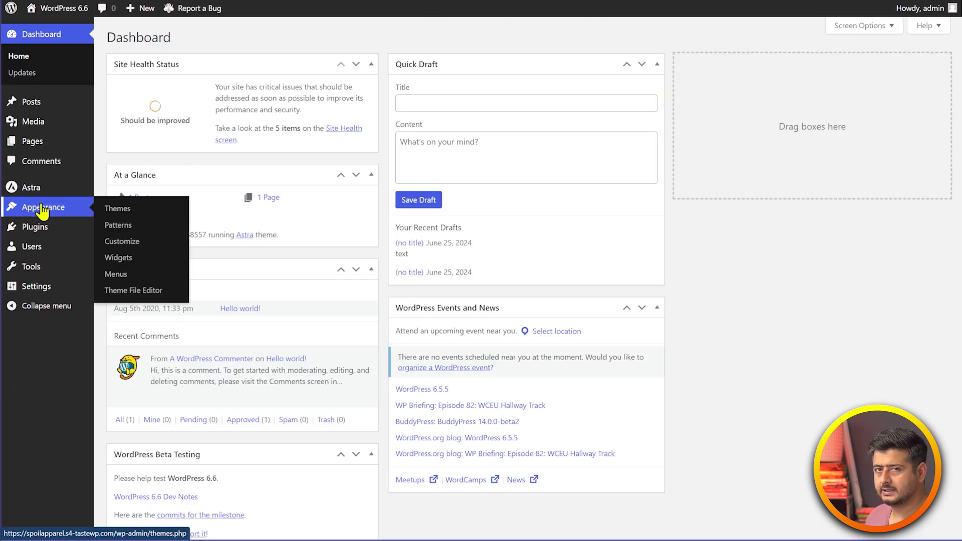
left_click(123, 226)
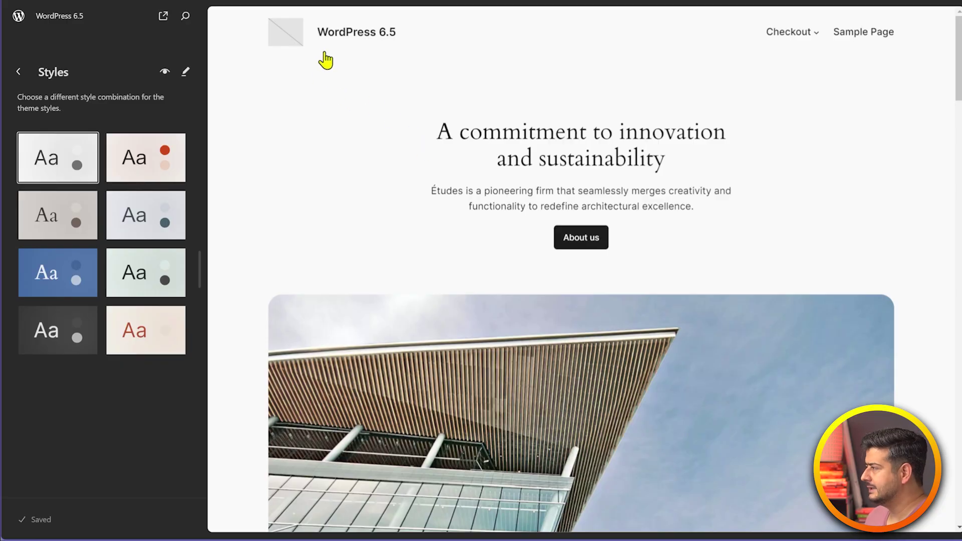
Step: Try the default and the pale grey-blue style variations in the Styles of the WordPress 6.5 site
left_click(34, 148)
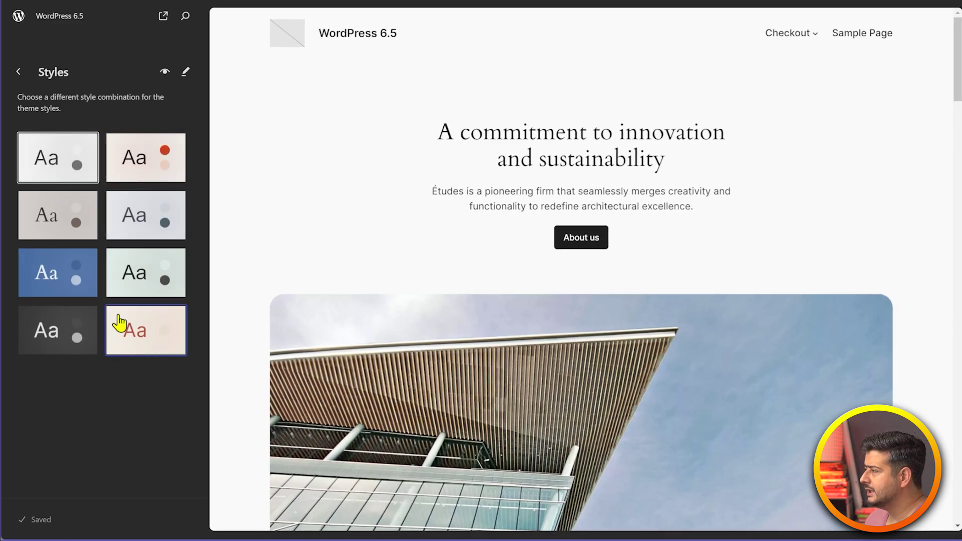
left_click(137, 217)
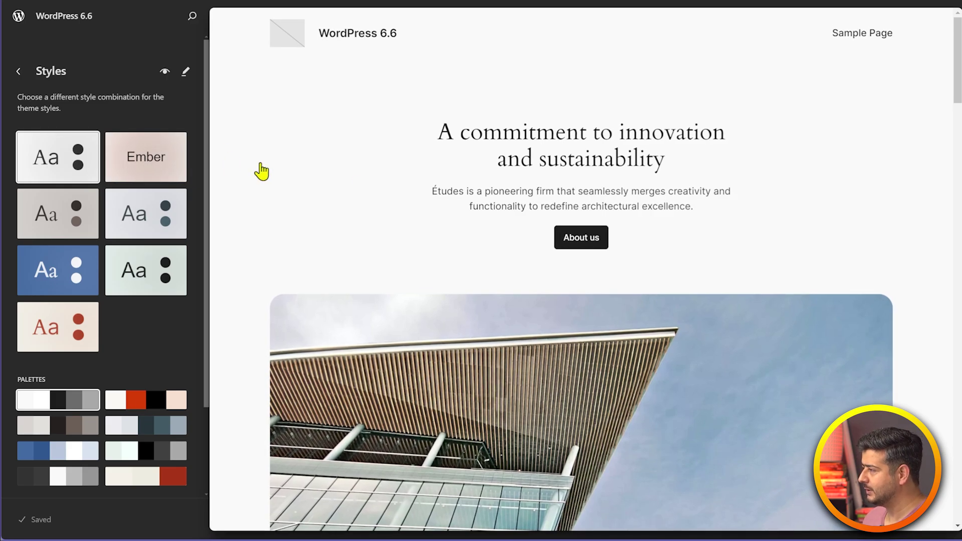
Step: Apply the blue color palette in the WordPress 6.6 site's Styles and review the homepage preview
scroll(402, 143, "down", 2)
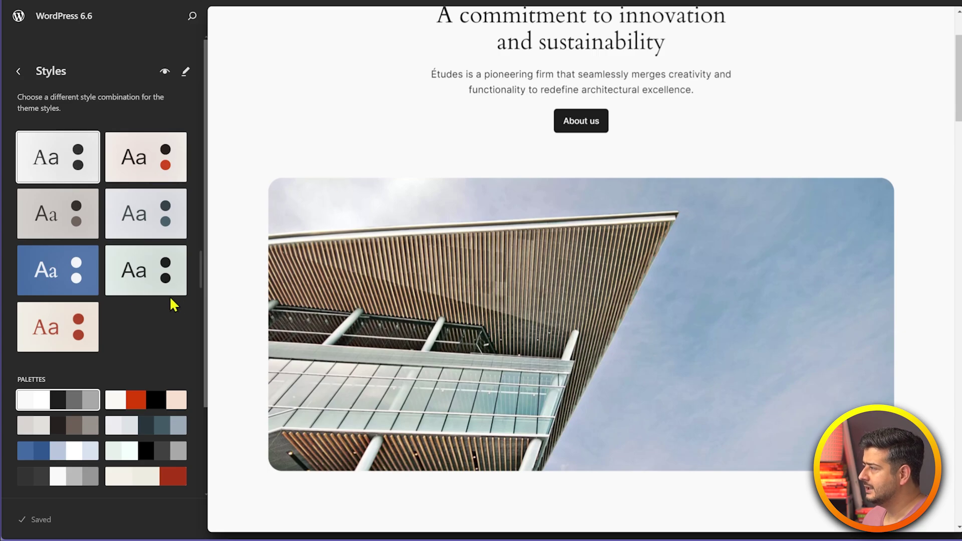
scroll(148, 351, "down", 1)
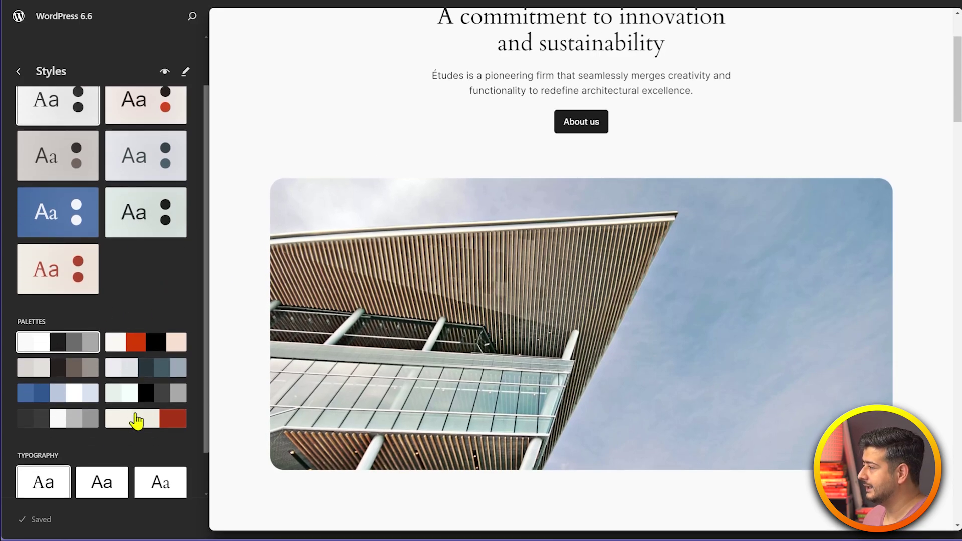
left_click(56, 401)
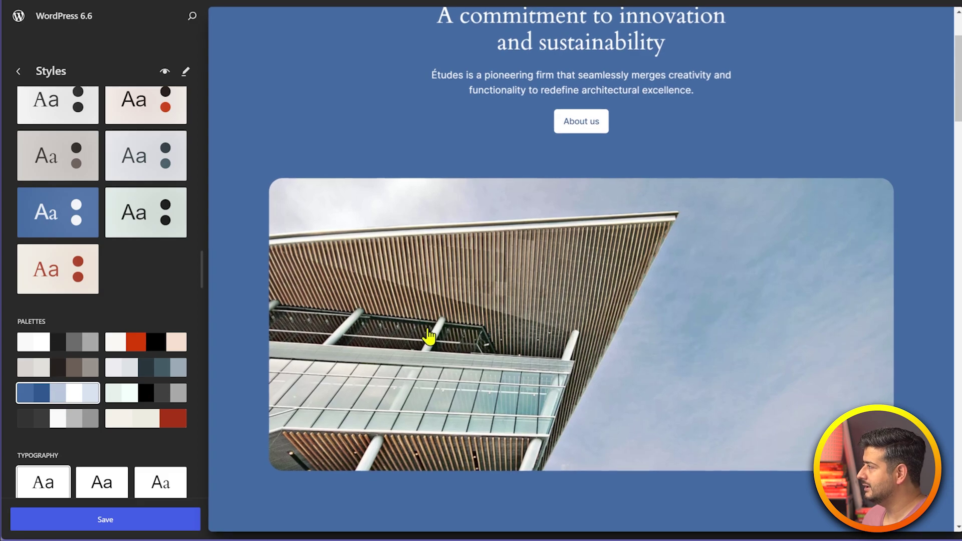
scroll(429, 300, "up", 2)
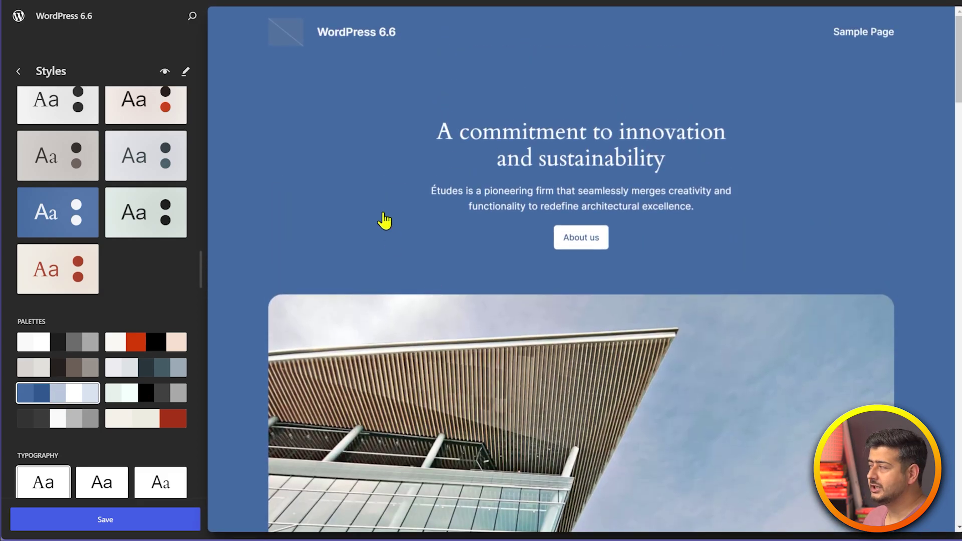
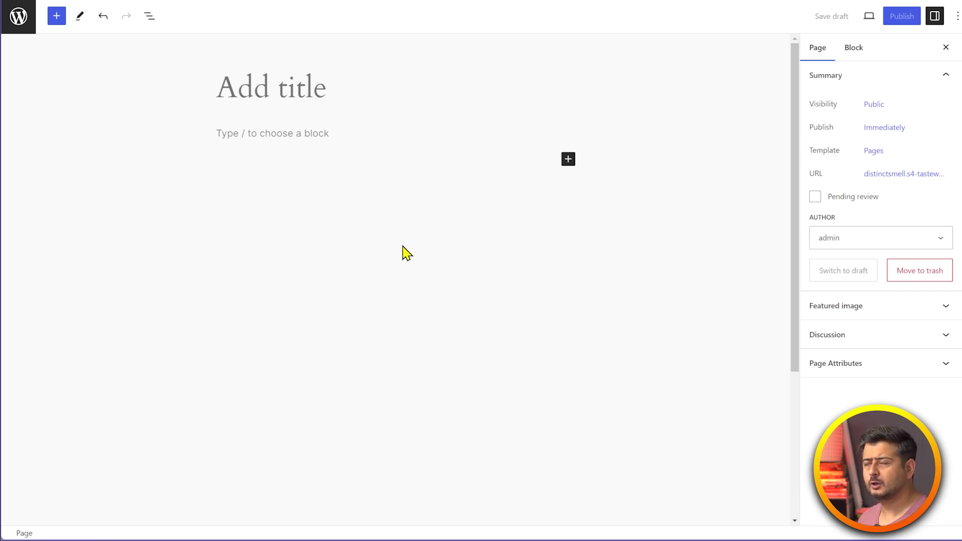
Step: Insert a Columns block in the untitled page on the WordPress 6.5 site and choose a column layout
left_click(349, 135)
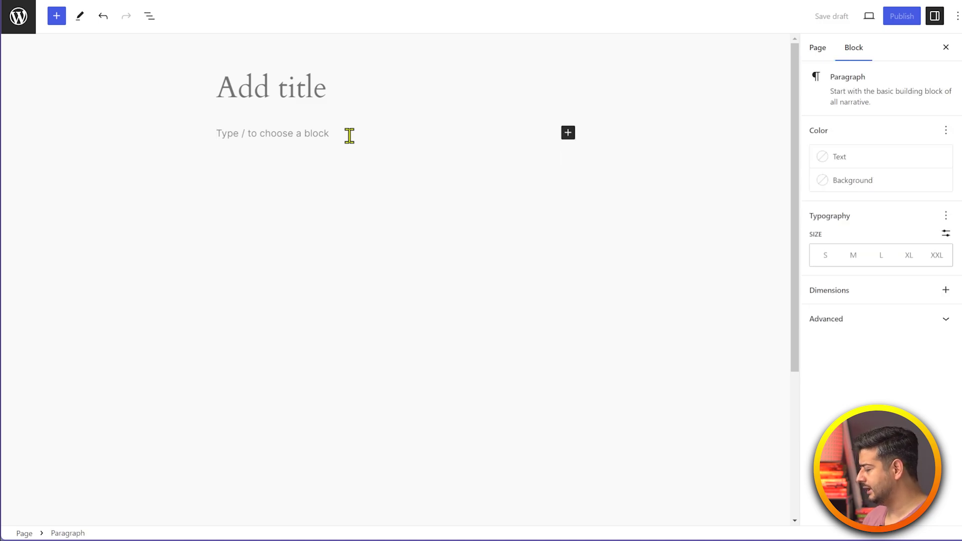
type("/col")
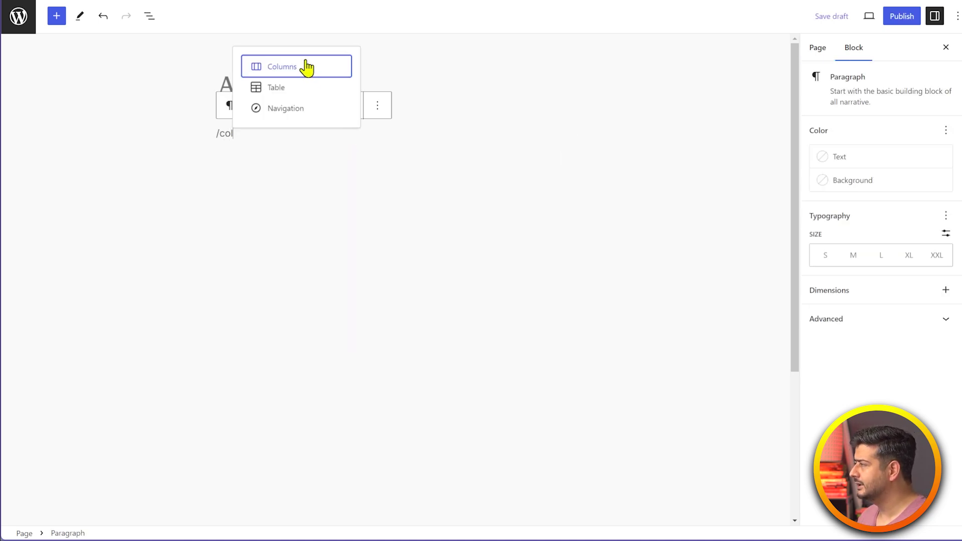
left_click(307, 68)
left_click(419, 214)
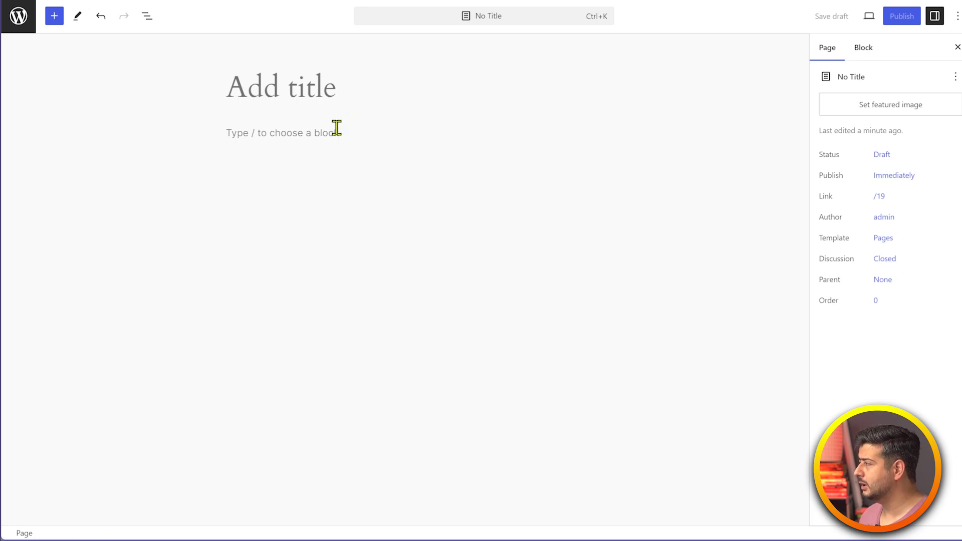
Step: Insert a Grid block in the untitled page on the WordPress 6.6 site and set its layout type to Manual
left_click(337, 131)
type("/grid")
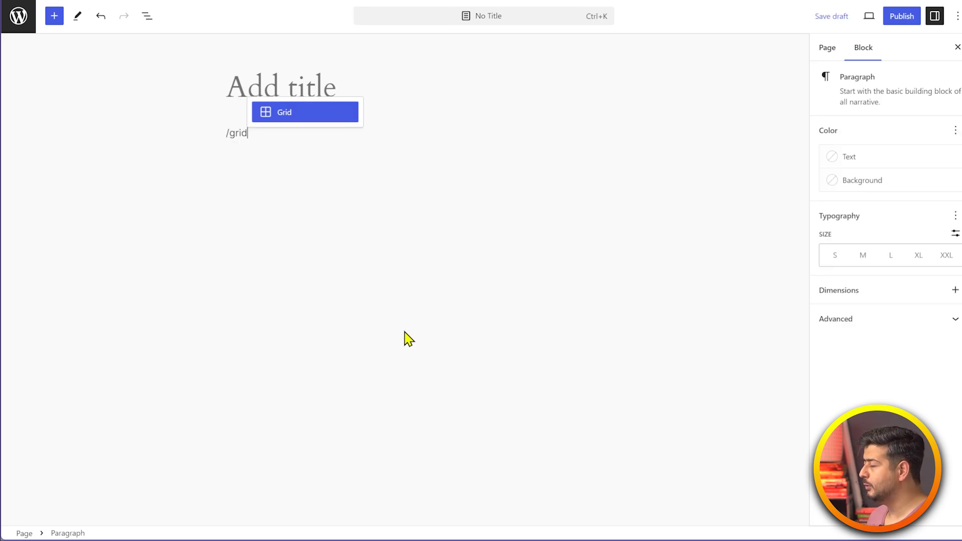
key("Return")
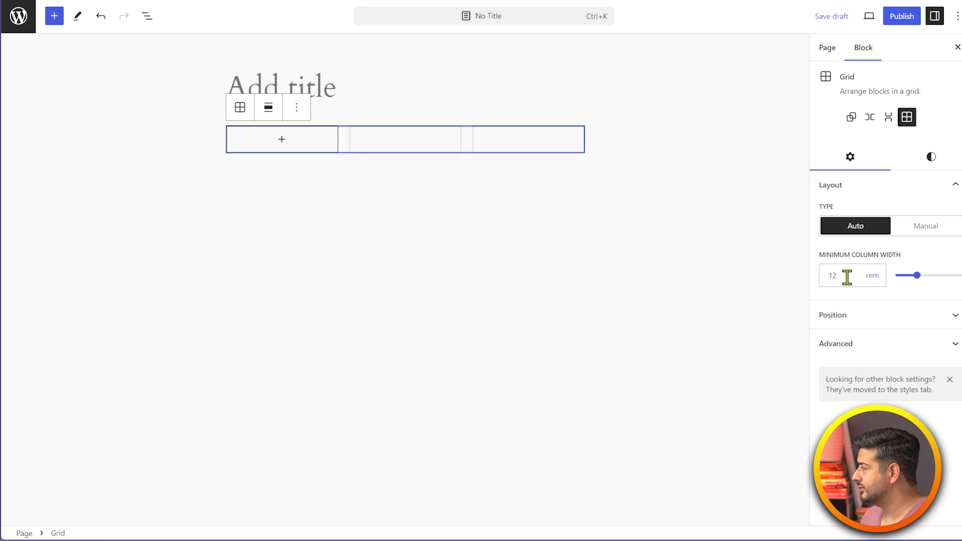
mouse_move(909, 276)
left_mouse_down()
mouse_move(927, 276)
mouse_move(910, 276)
left_mouse_up()
left_click(917, 228)
Step: Add a Paragraph block in the grid's first cell and widen it into the second column
left_click(294, 150)
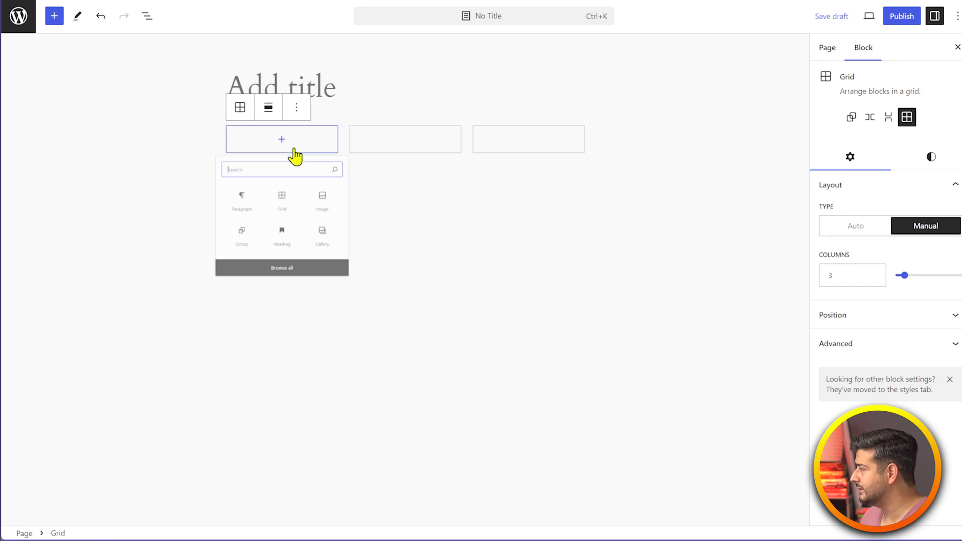
left_click(221, 232)
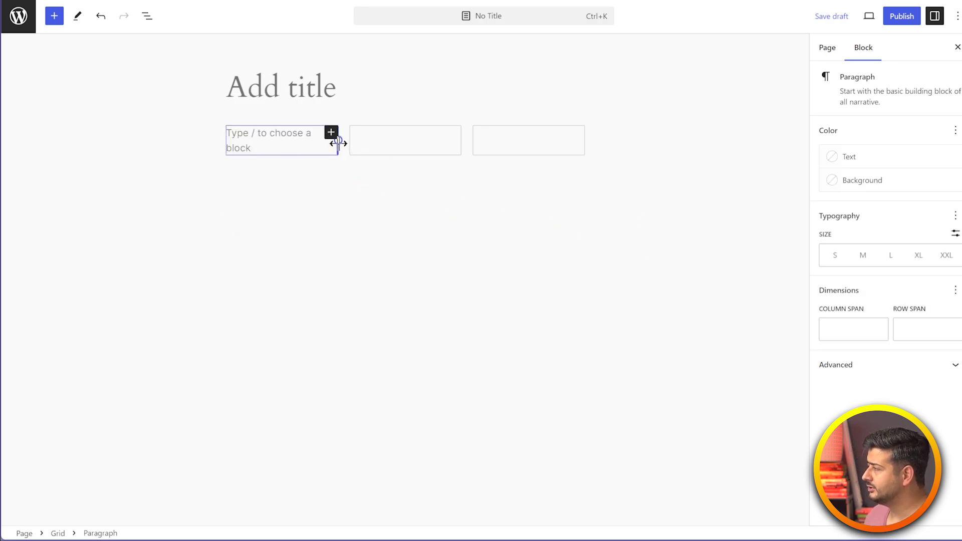
left_click_drag(339, 143, 416, 146)
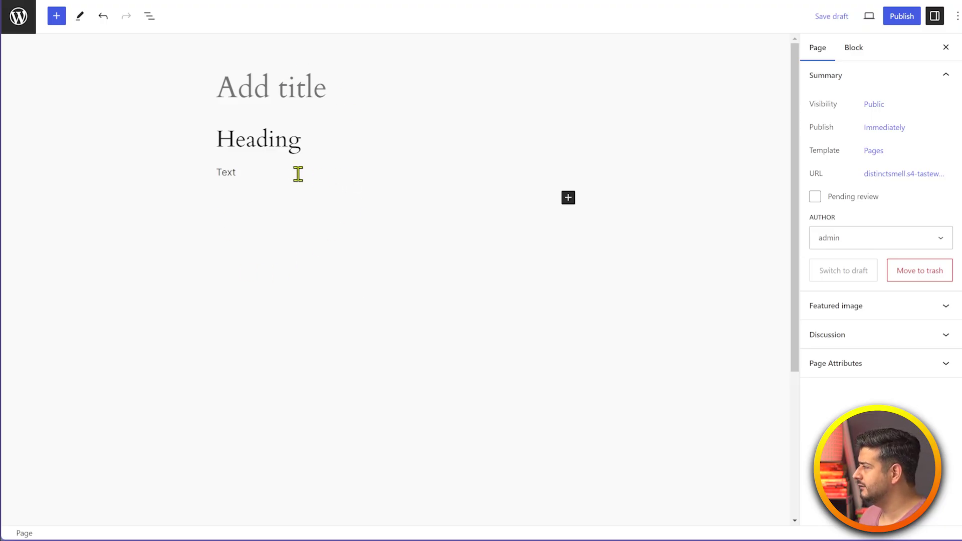
Step: Group the Heading and Text blocks in the WordPress 6.5 page, and bring up the group's options
left_click_drag(291, 172, 202, 148)
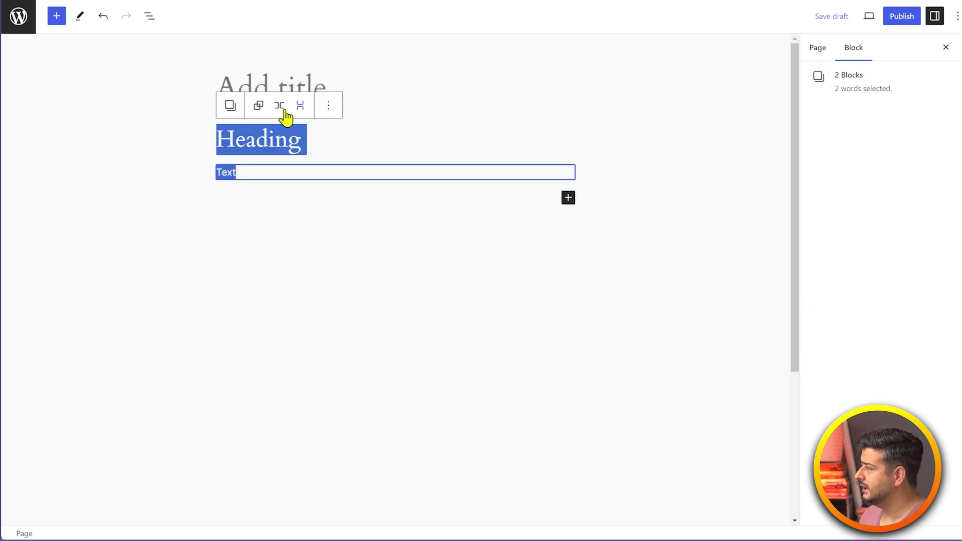
left_click(328, 110)
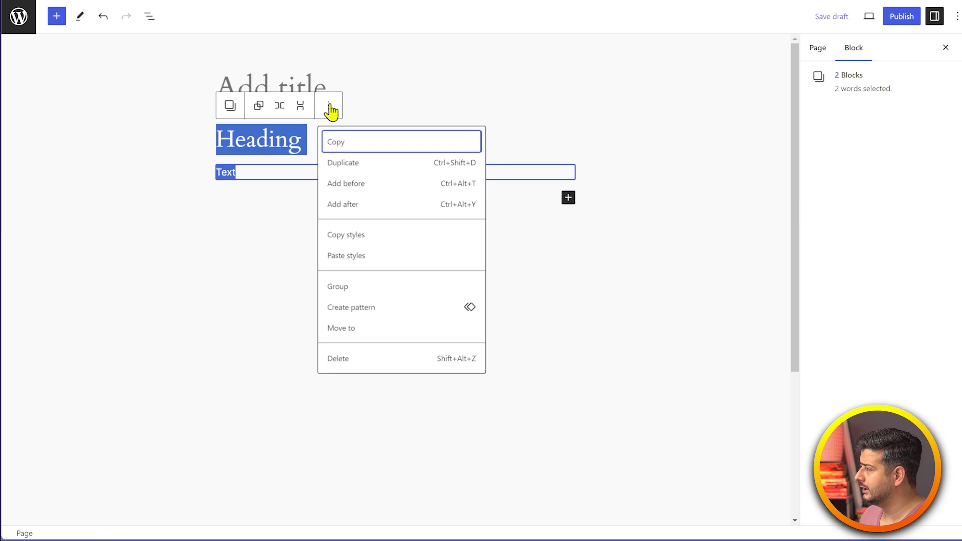
left_click(376, 289)
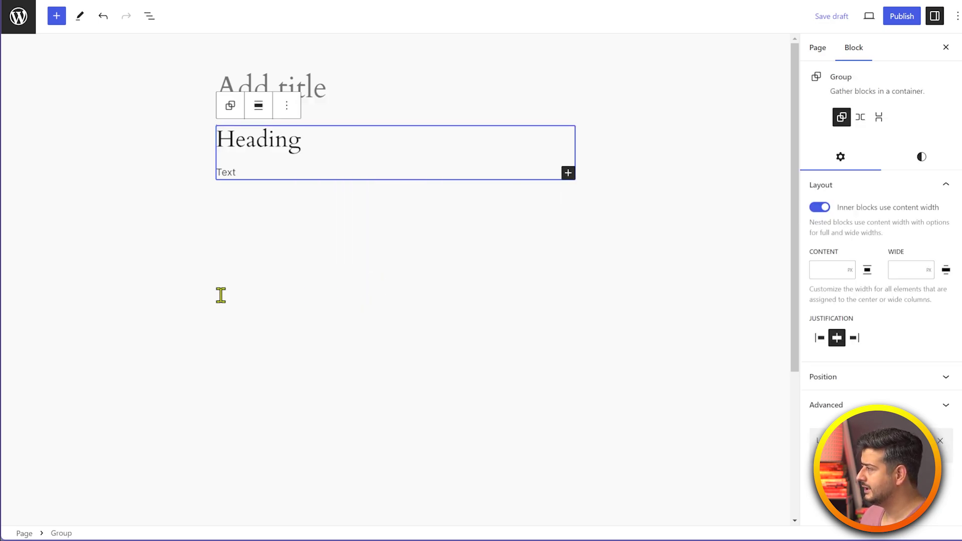
left_click(286, 105)
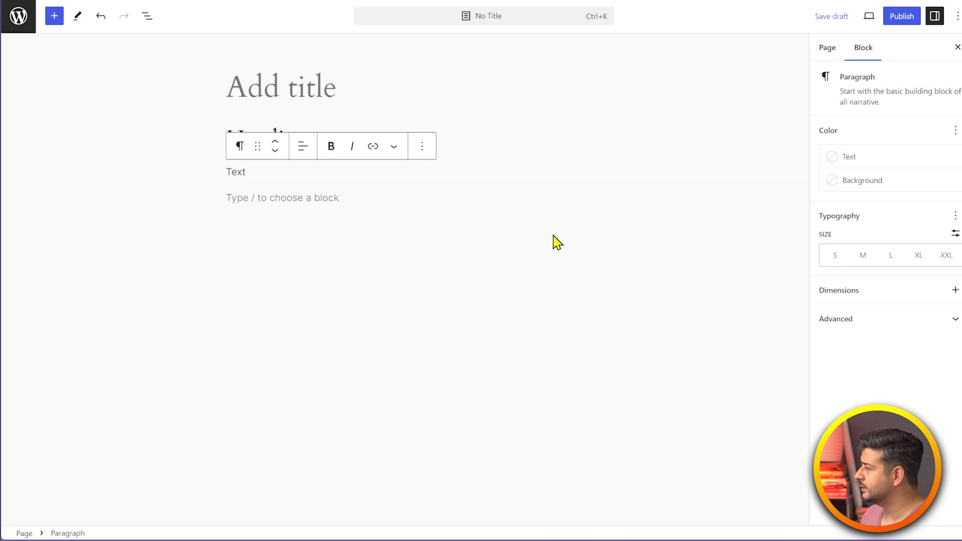
Step: Group the Heading and Text blocks in the WordPress 6.6 page, and view the group's options, including Ungroup
left_click_drag(305, 174, 219, 140)
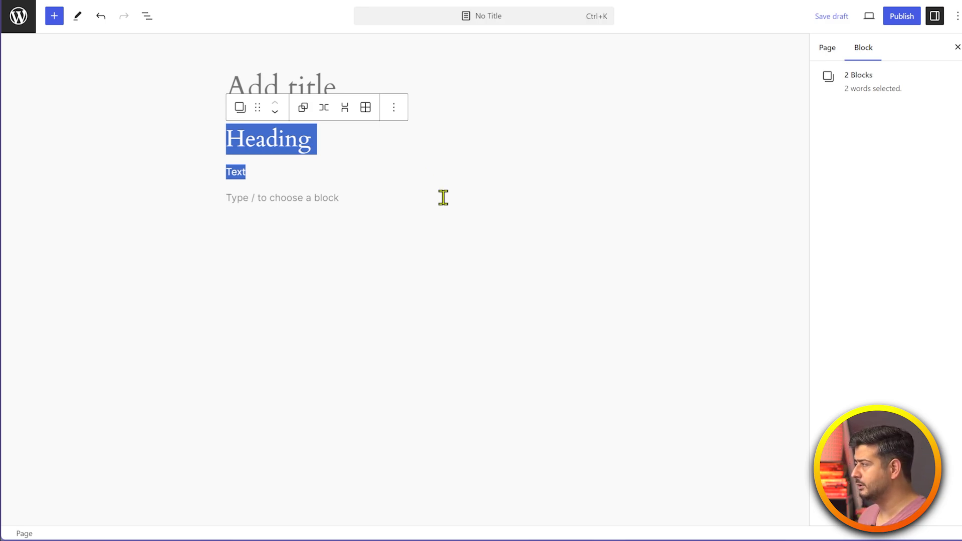
key("ctrl+g")
left_click(330, 109)
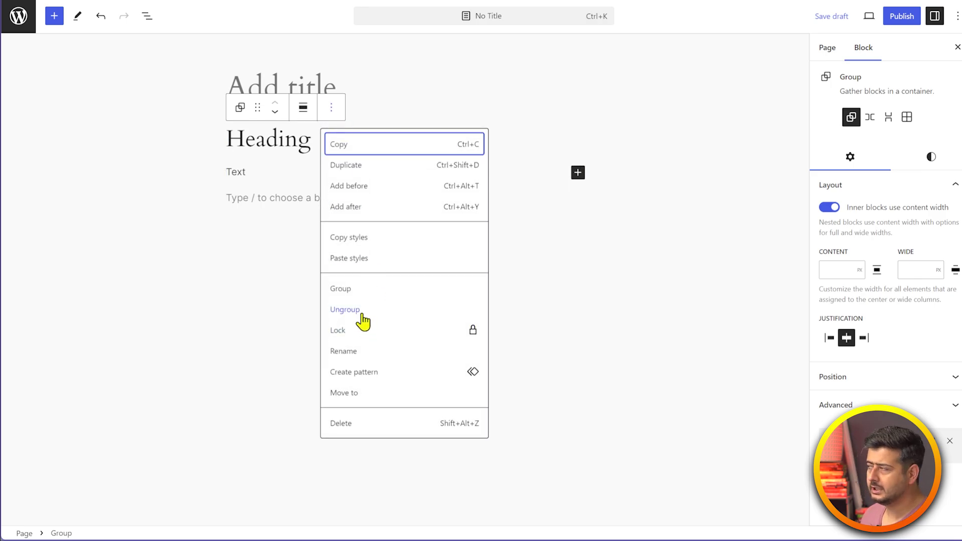
left_click(599, 323)
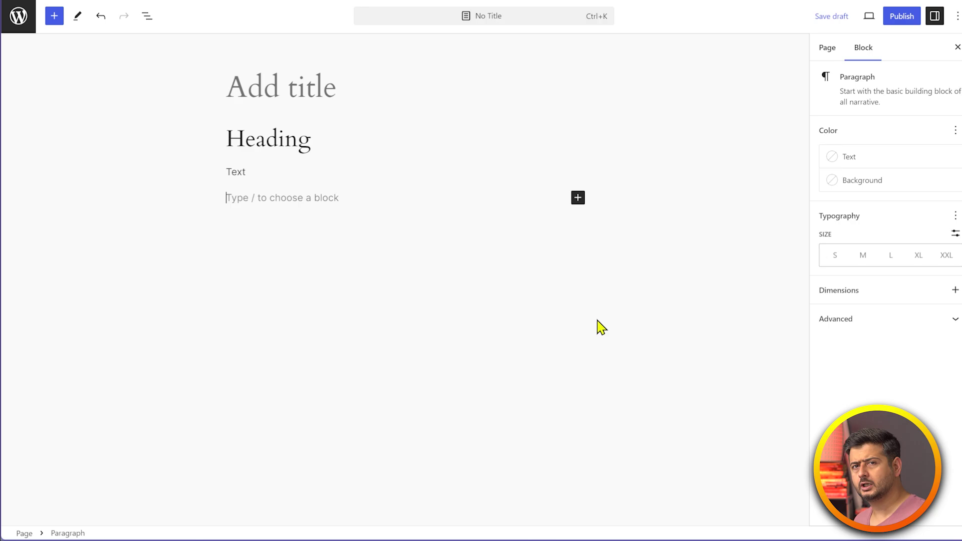